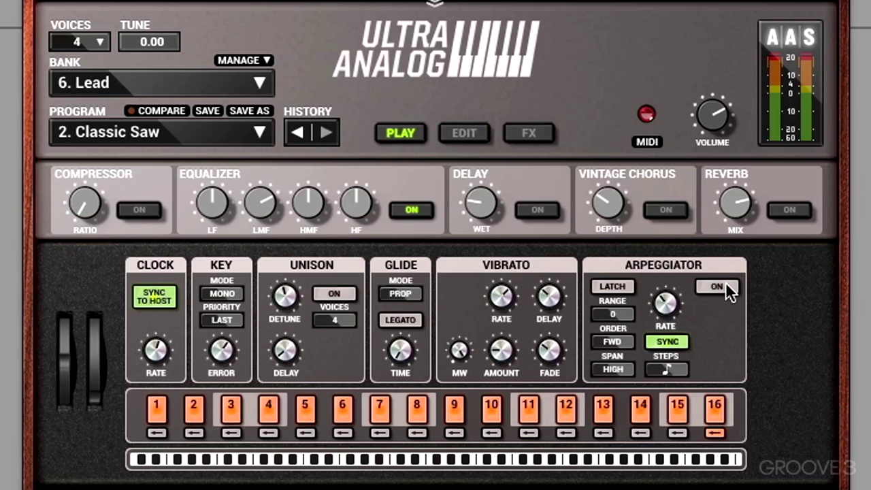
Step: Try free-running arpeggiator rates, speeding it up to 176 BPM
click(668, 299)
drag(668, 300, 663, 317)
drag(666, 303, 666, 279)
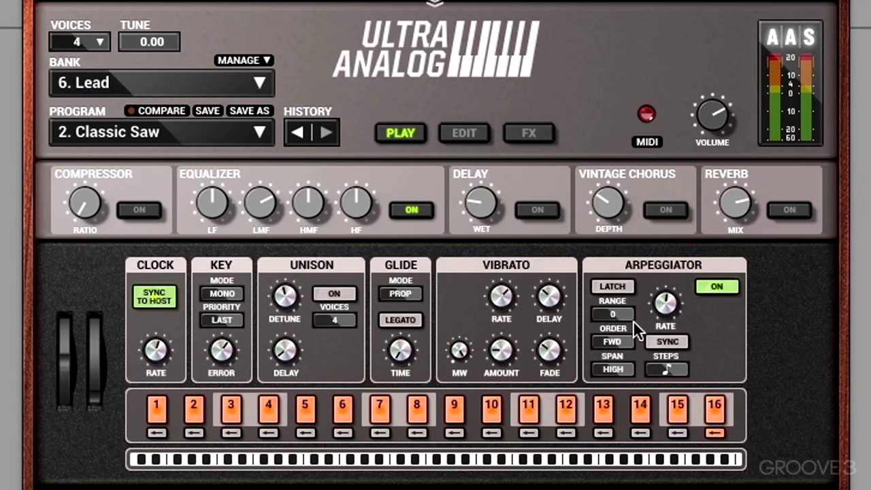
Step: Sync the arpeggiator rate to the 120 BPM host tempo and adjust the synced rate
click(677, 341)
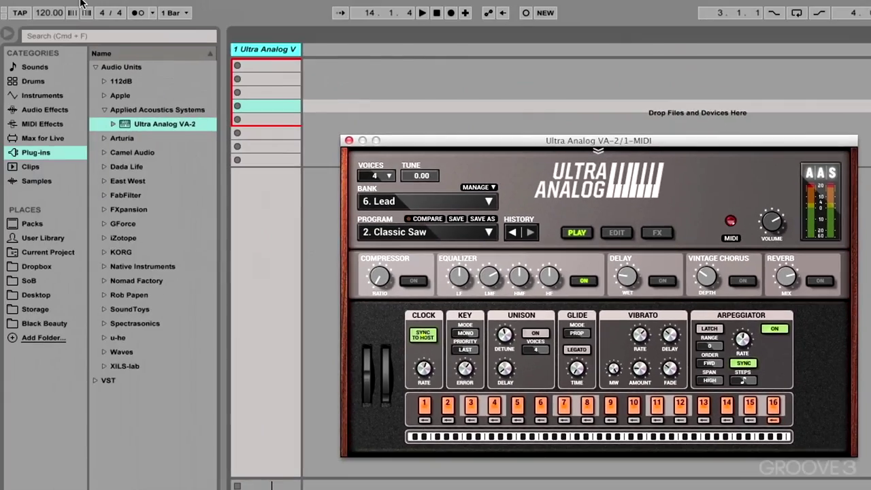
click(55, 12)
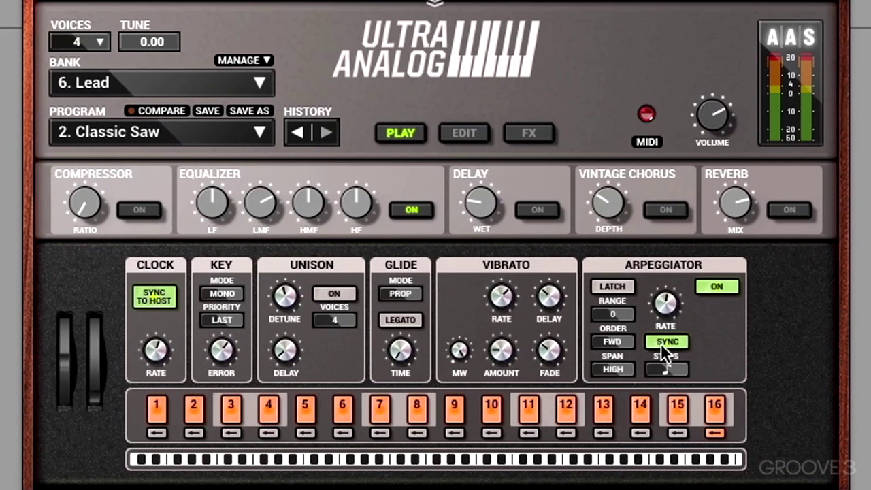
drag(664, 304, 652, 318)
Step: Set the arpeggiator steps to quarter notes, then eighth notes, finishing on eighth-note triplets
click(671, 368)
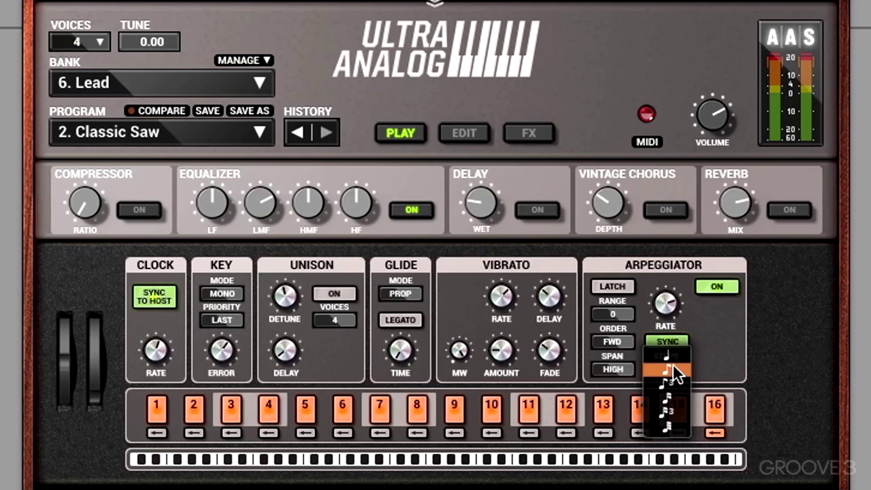
click(675, 355)
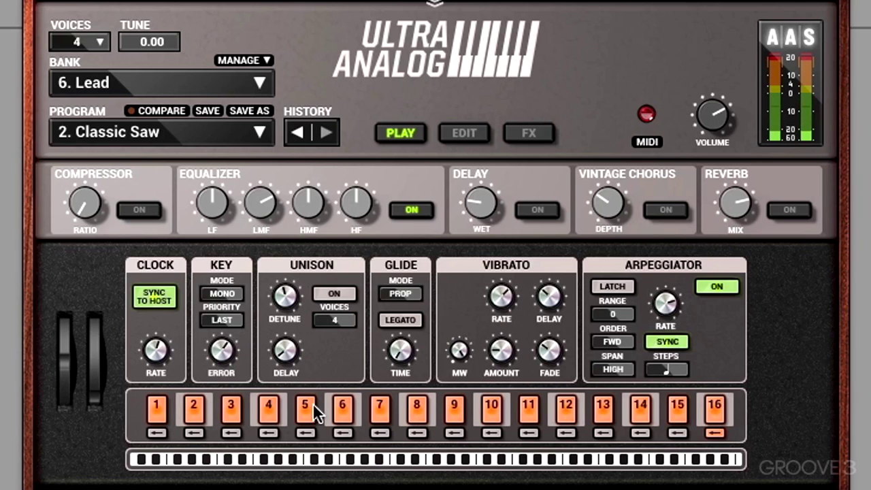
click(668, 369)
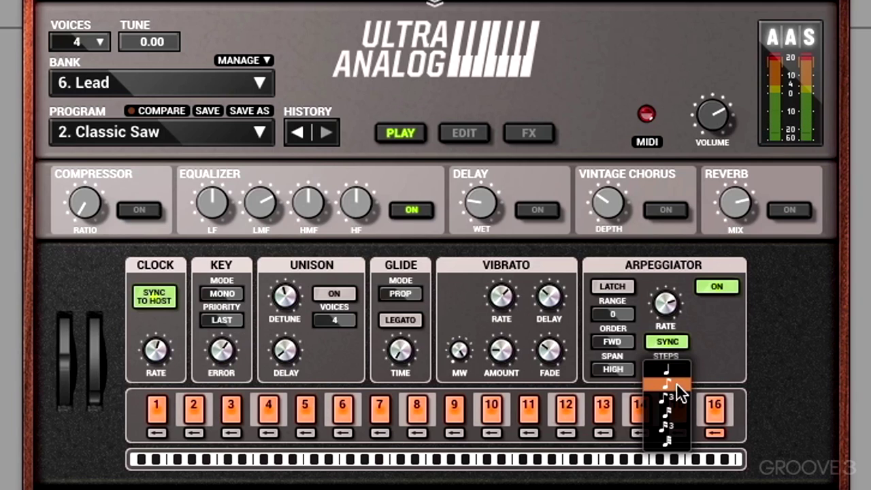
click(677, 383)
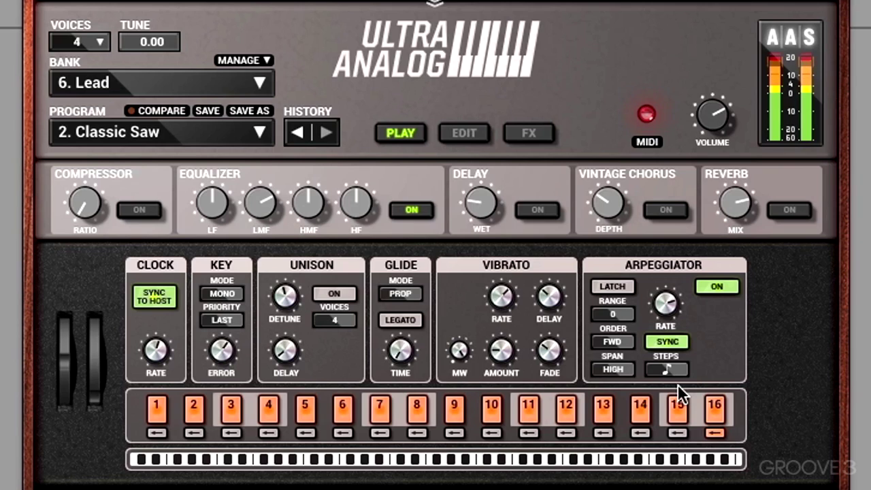
click(675, 367)
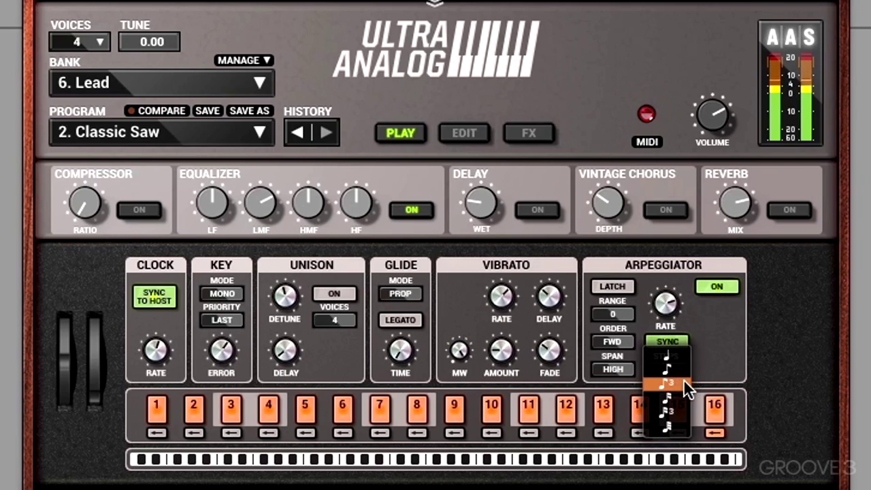
click(678, 426)
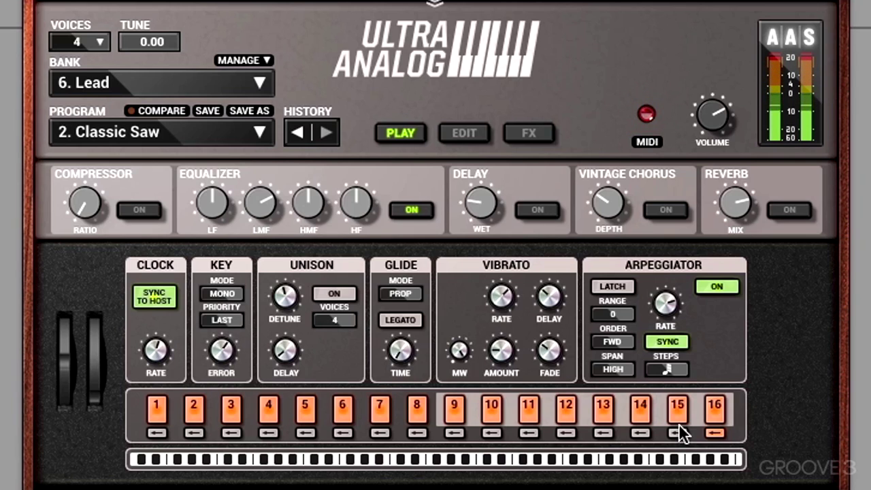
Step: Set the arpeggiator range to 1, try 4, then return it to 1
click(618, 315)
click(619, 325)
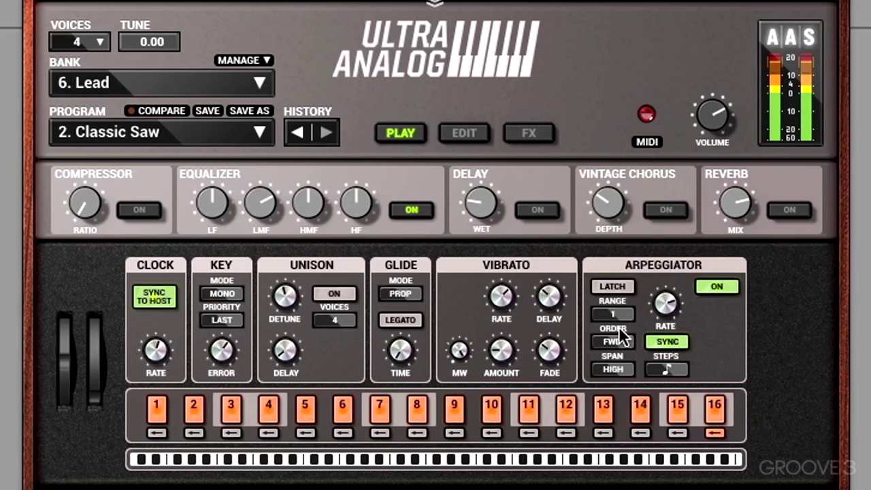
click(620, 314)
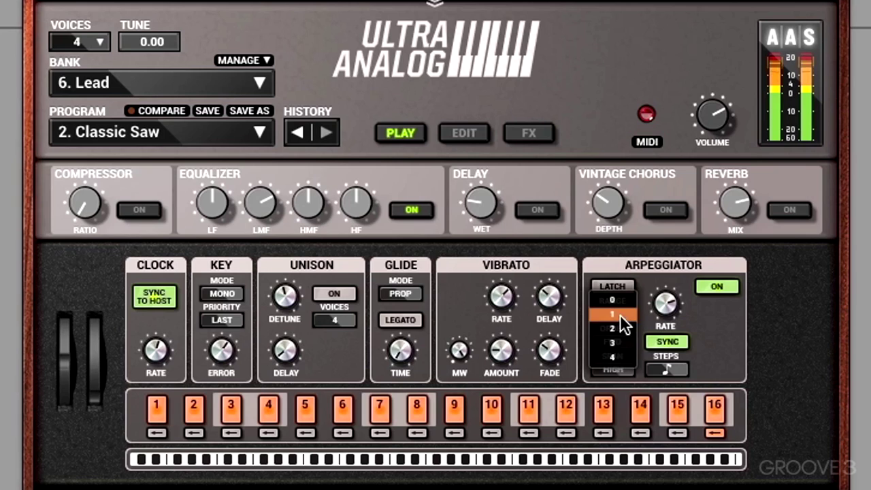
click(620, 357)
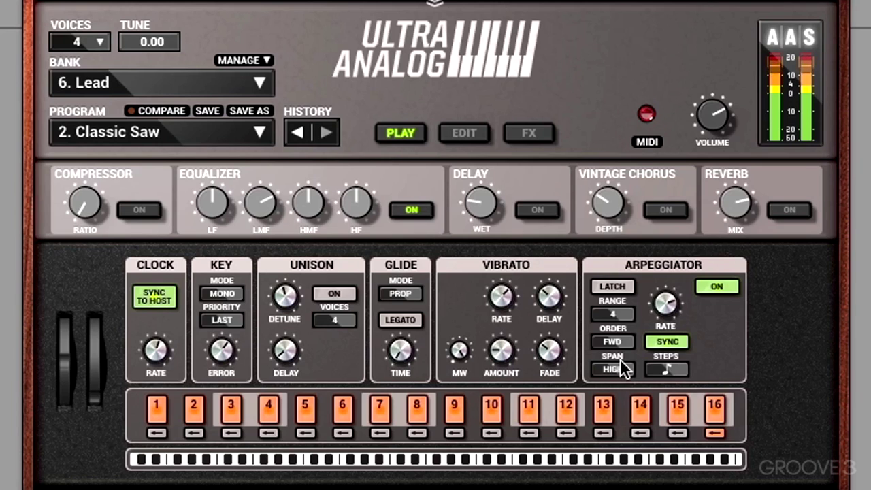
click(612, 305)
click(614, 277)
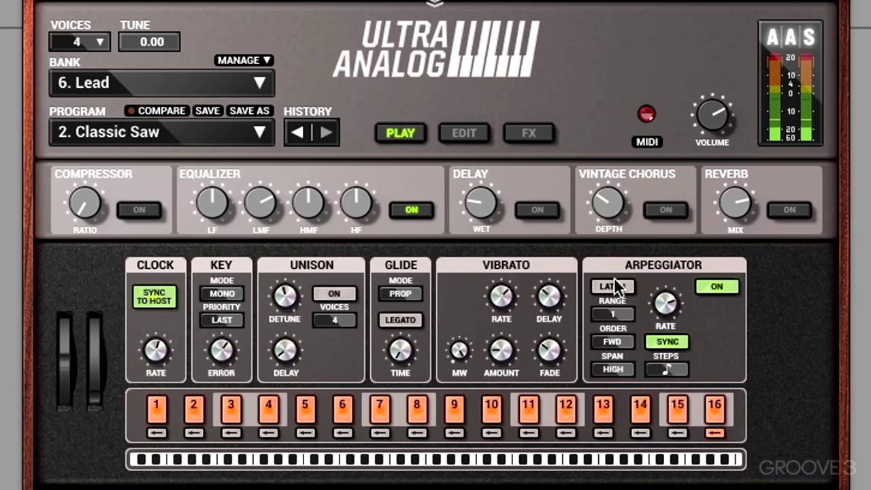
Step: Audition LOW, HIGH and WIDE arpeggiator spans, returning to HIGH
click(625, 369)
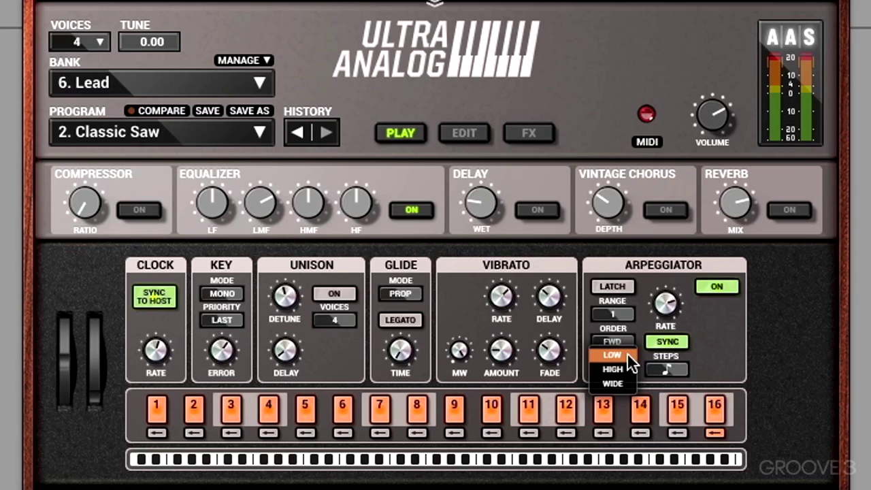
click(627, 354)
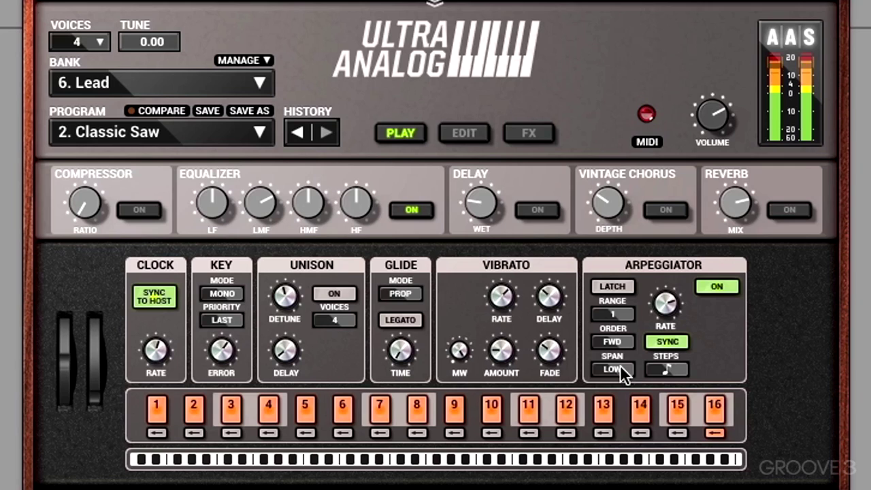
click(620, 365)
click(620, 379)
click(619, 370)
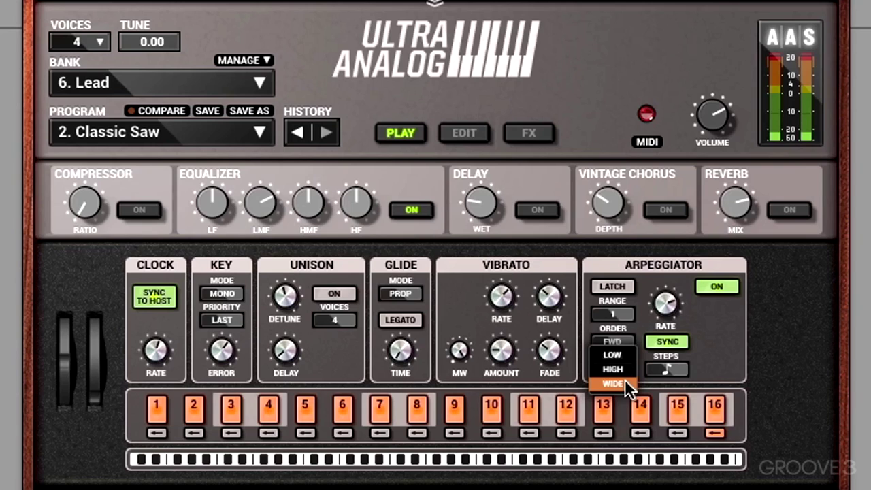
click(625, 382)
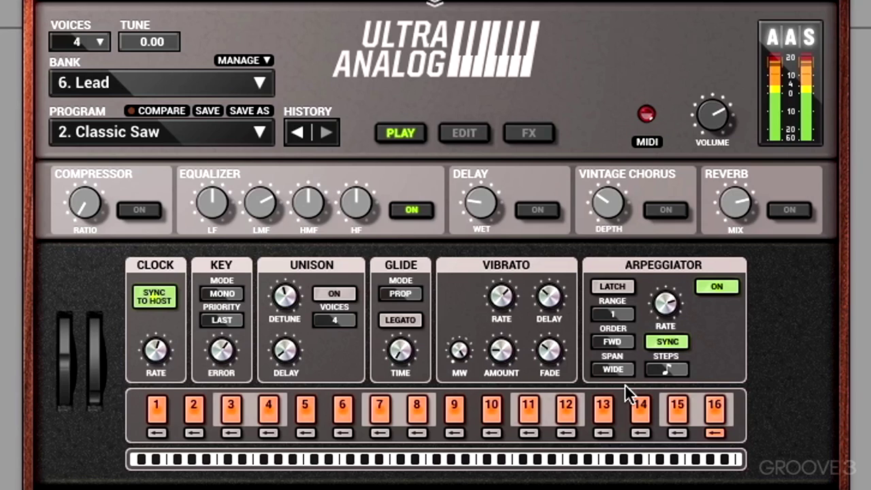
click(622, 371)
click(621, 354)
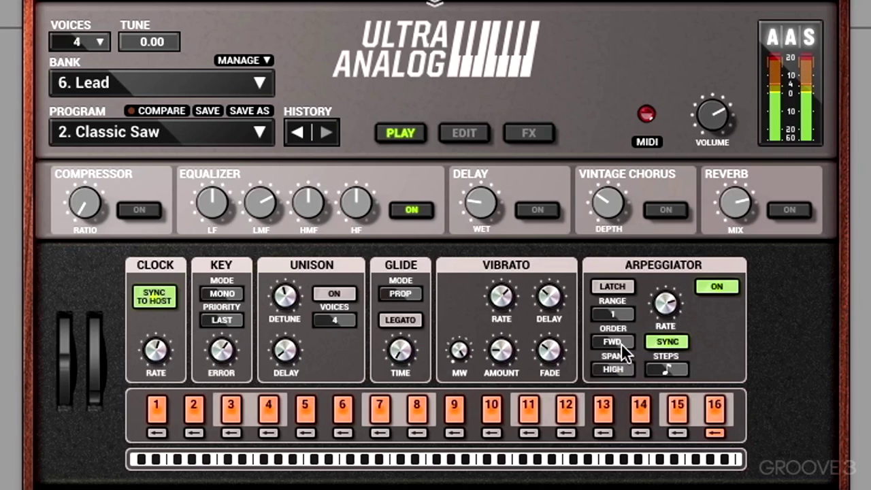
Step: Keep the range at 1, set the span to WIDE, and bring up the note order choices
click(617, 313)
click(618, 311)
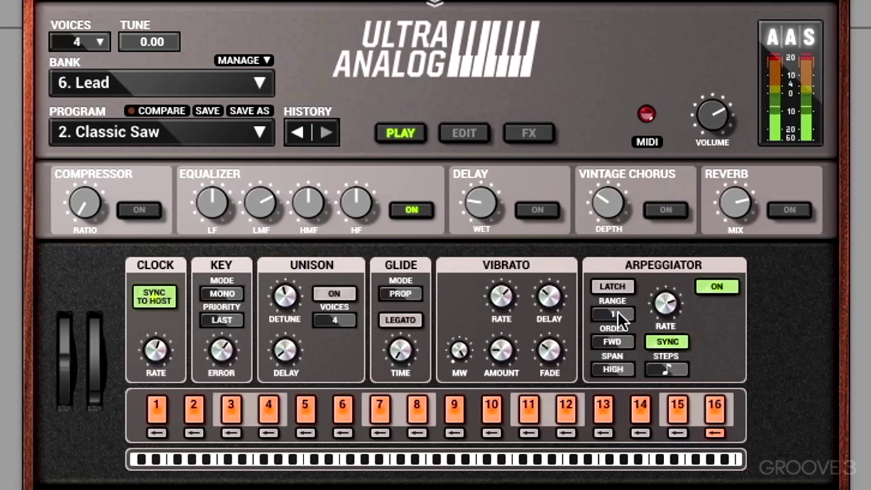
click(623, 365)
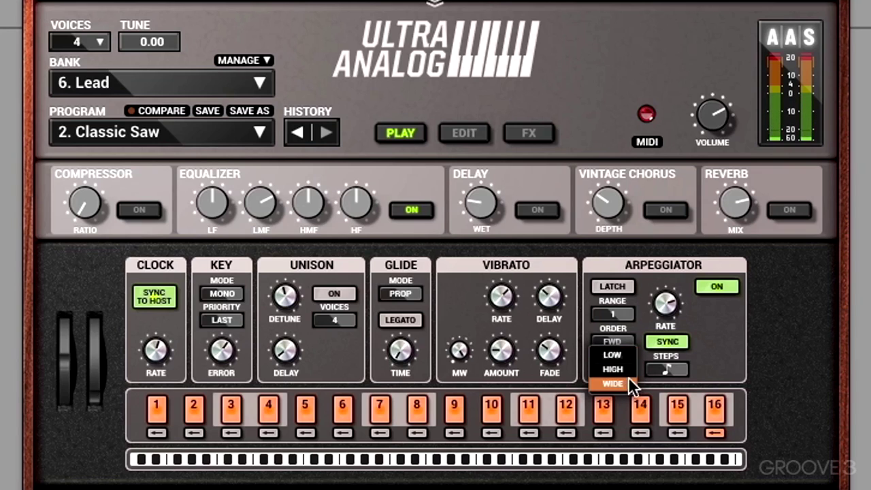
click(620, 380)
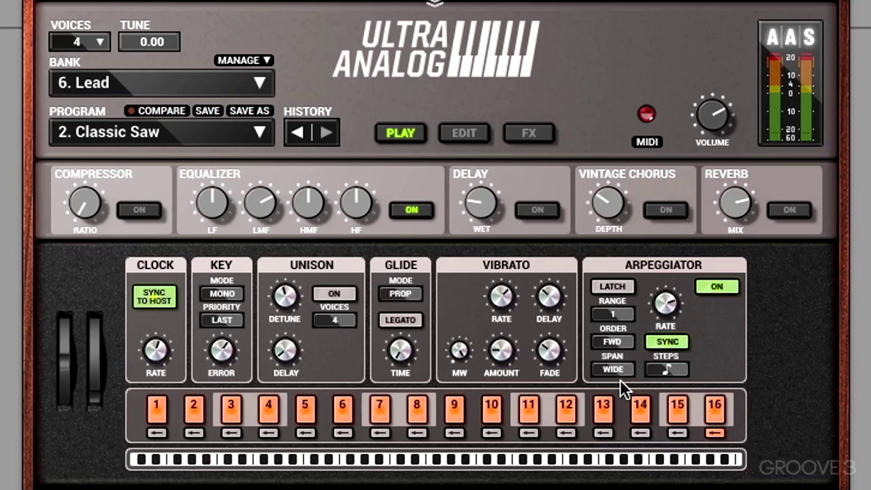
click(617, 336)
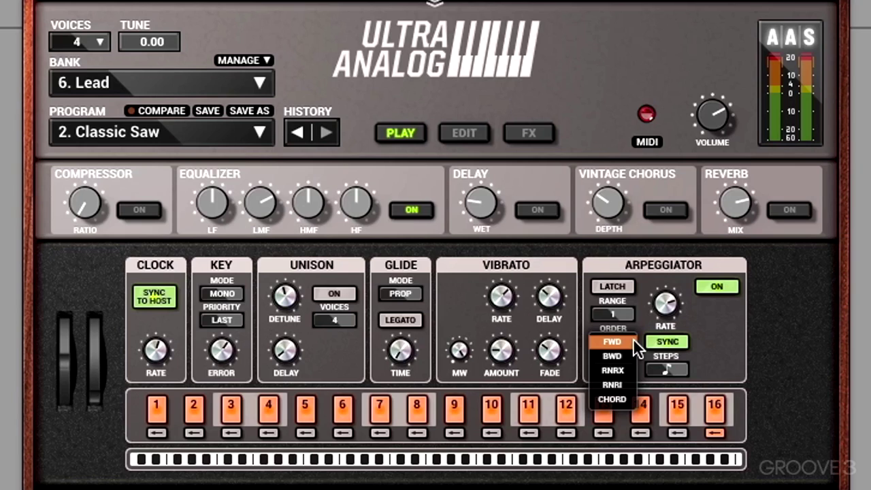
Step: Audition the FWD, BWD, RNRX and RNRI arpeggiator note orders
click(624, 340)
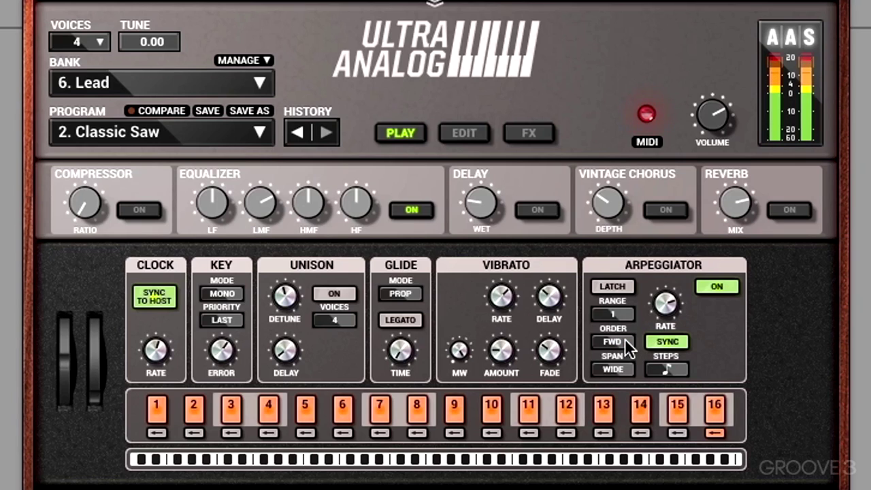
click(625, 338)
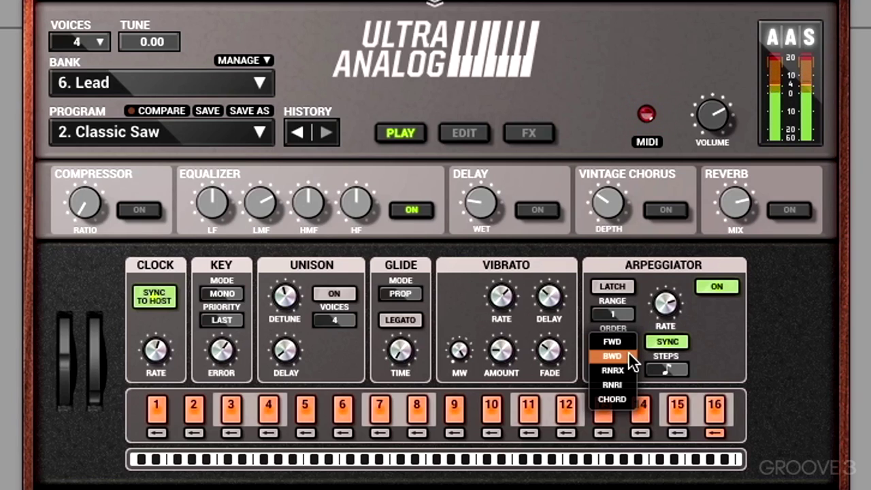
click(629, 351)
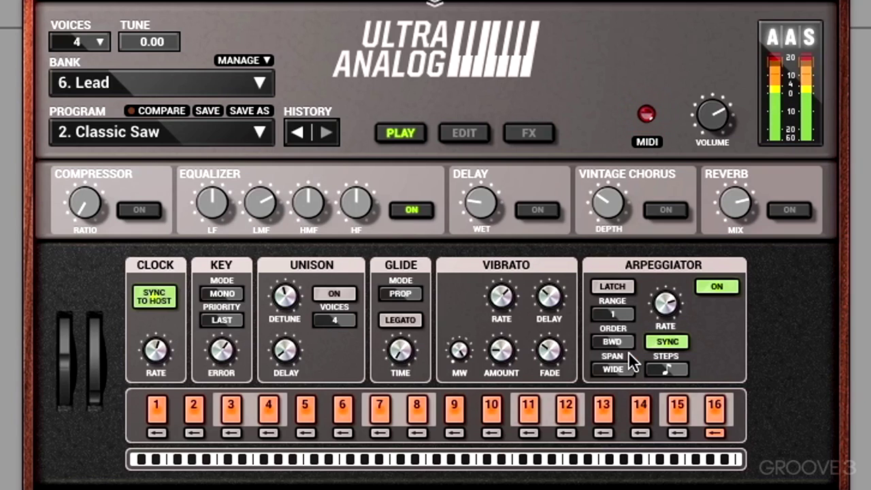
click(625, 342)
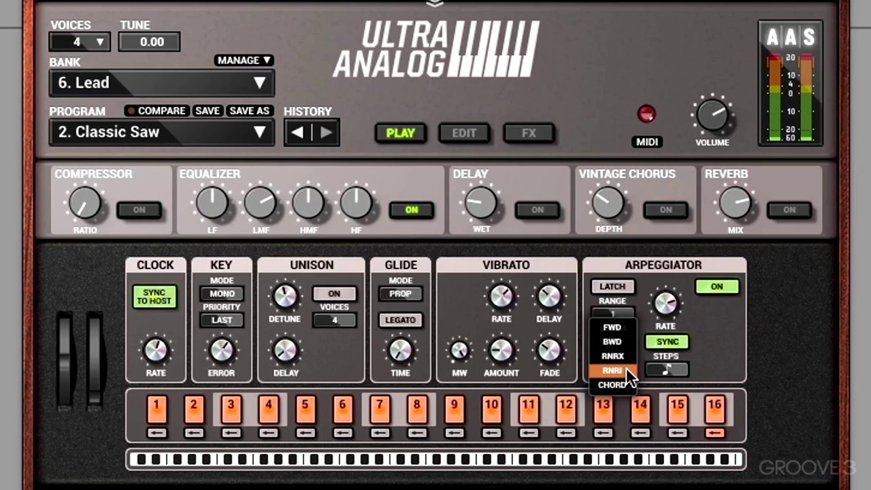
click(626, 355)
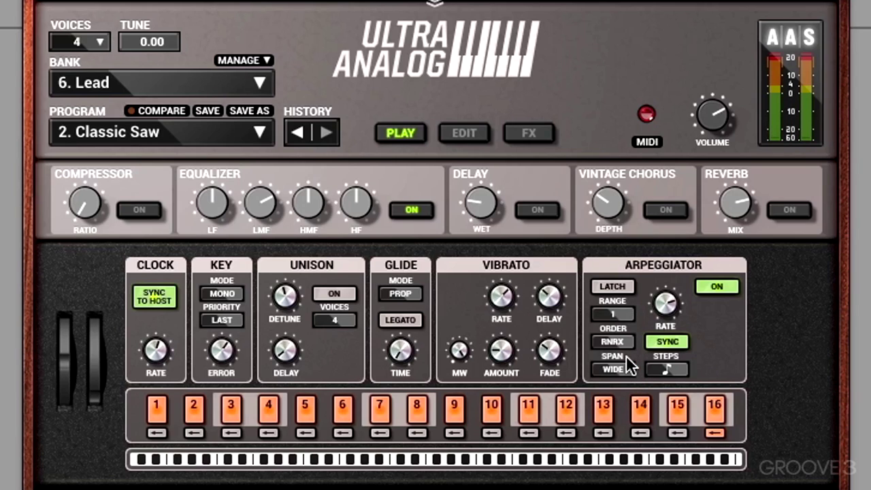
click(626, 345)
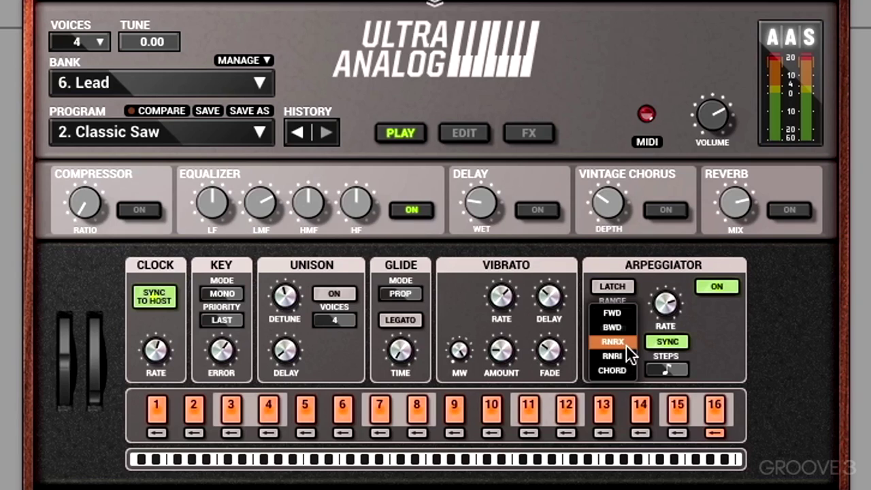
click(627, 355)
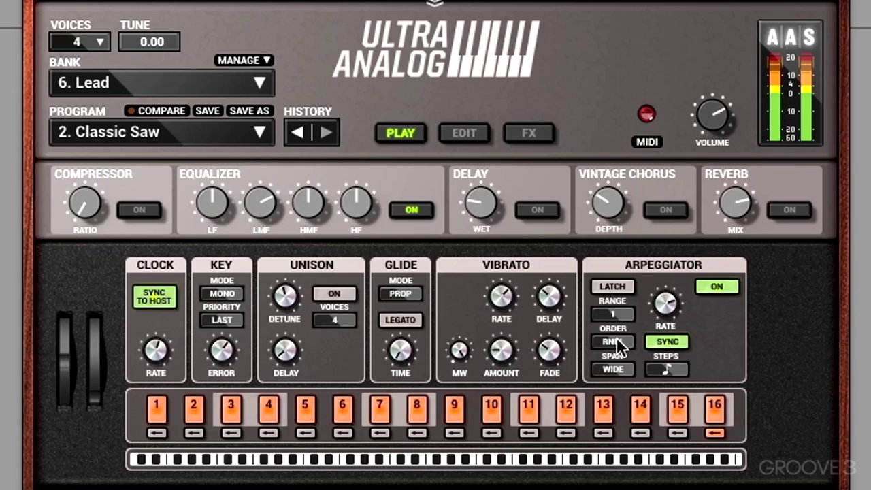
Step: Return briefly to RNRX, then set the note order to CHORD
click(613, 341)
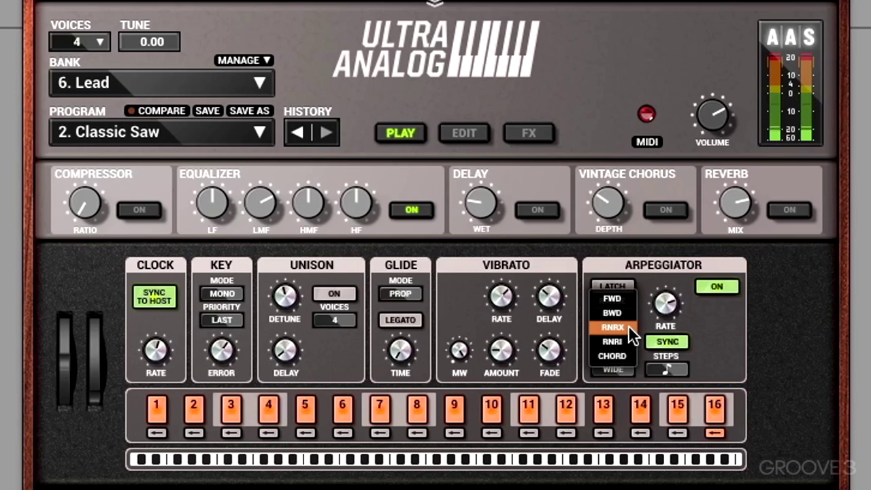
click(628, 326)
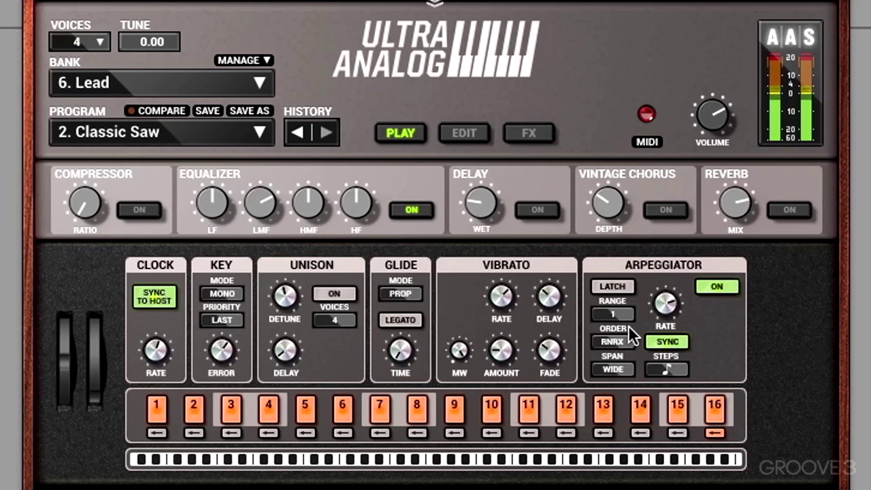
click(616, 342)
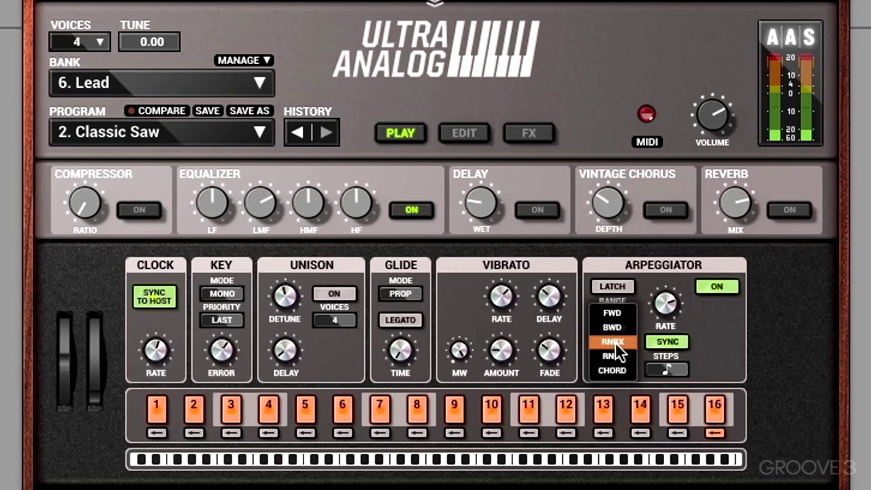
click(621, 369)
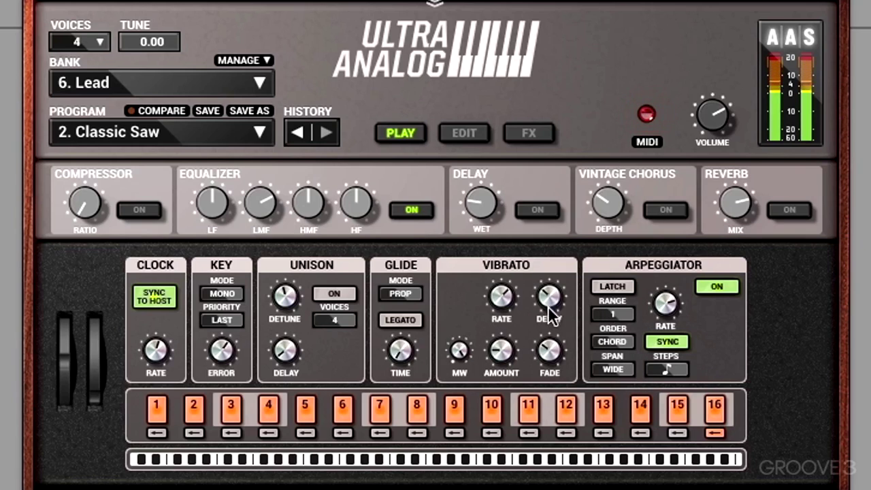
Step: Switch the key mode to POLY and change the arpeggiator octave range
click(224, 293)
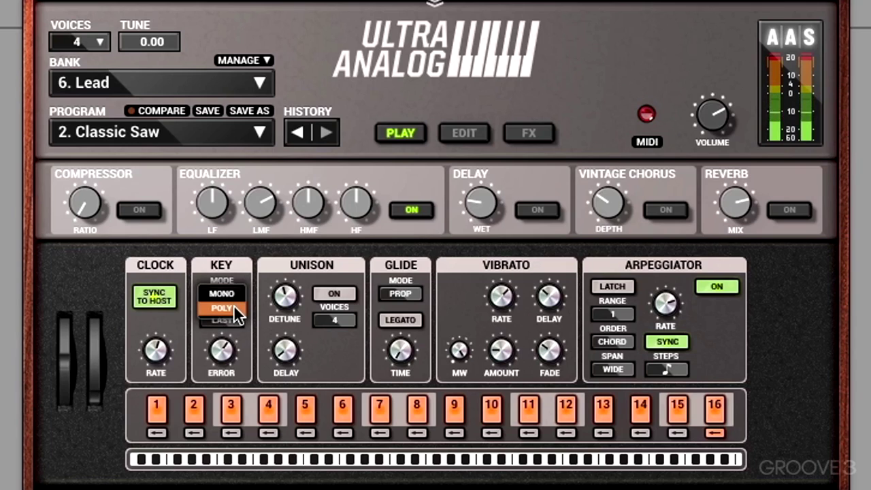
click(233, 306)
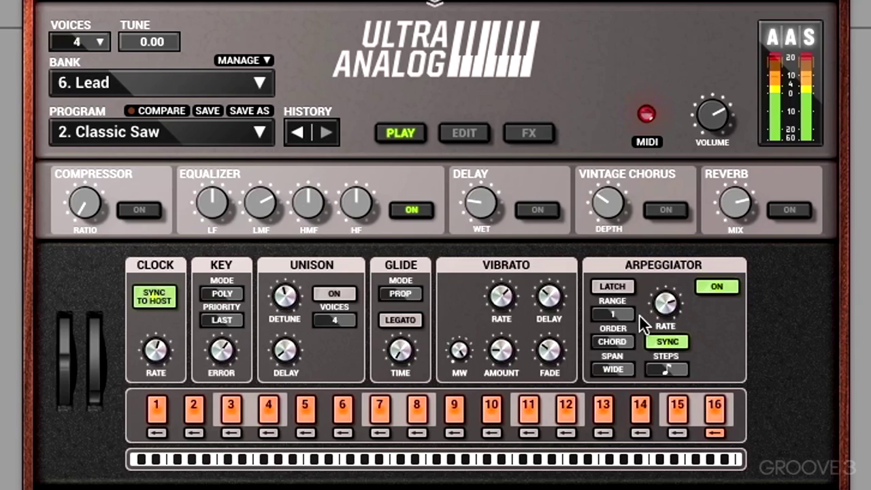
click(622, 313)
click(621, 323)
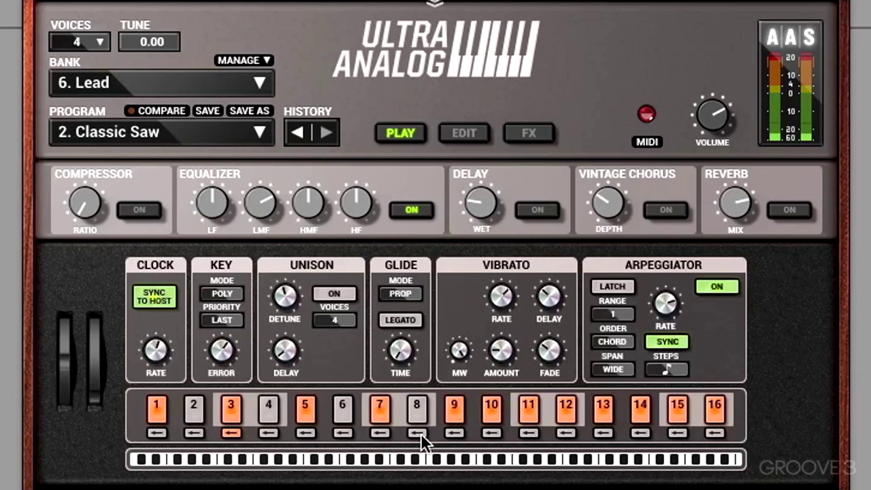
Step: Turn on arpeggiator latch, set the note order to BWD, and re-enable step 2
click(625, 285)
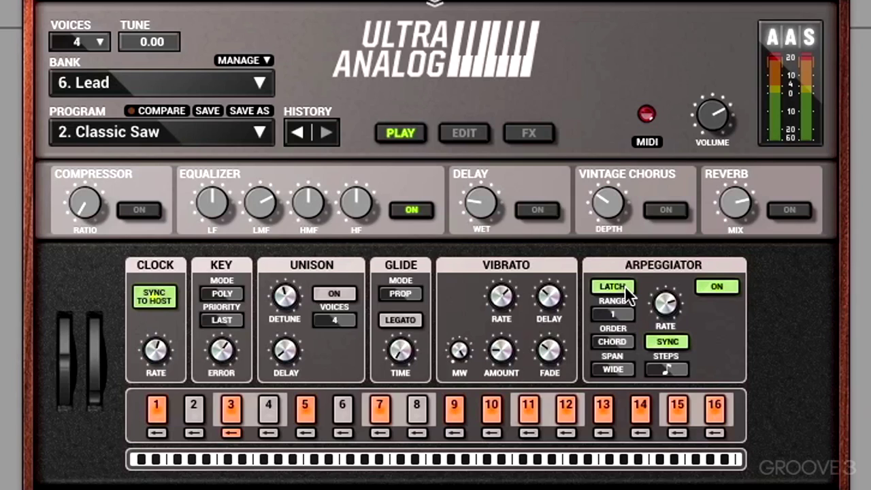
click(623, 341)
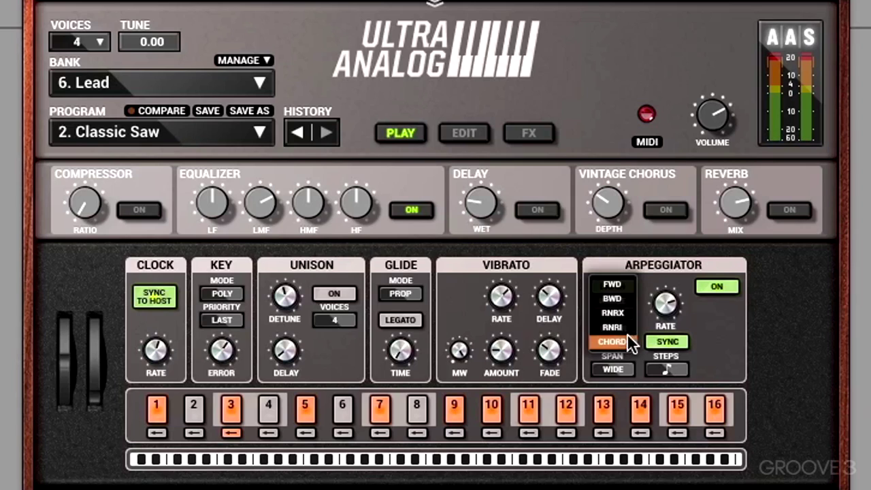
click(622, 298)
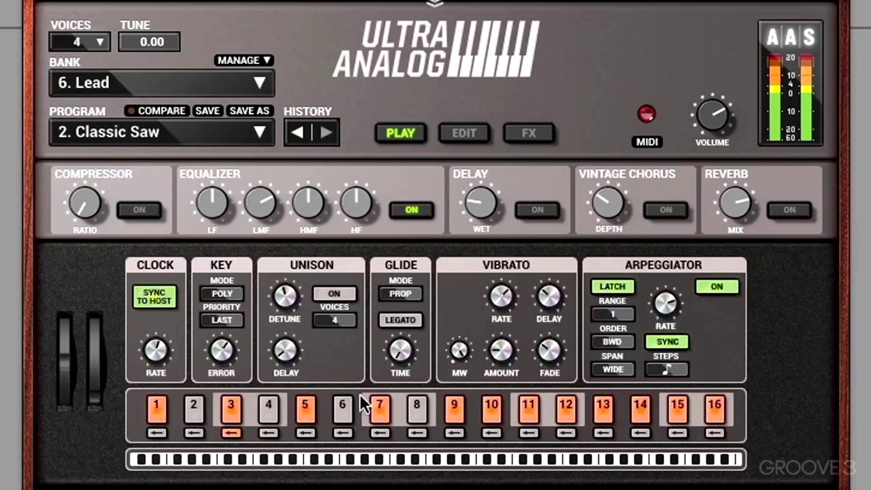
click(202, 412)
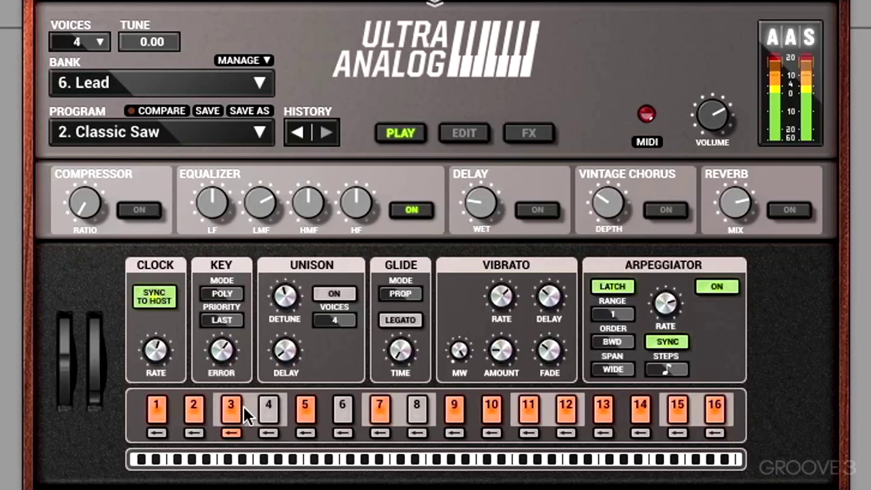